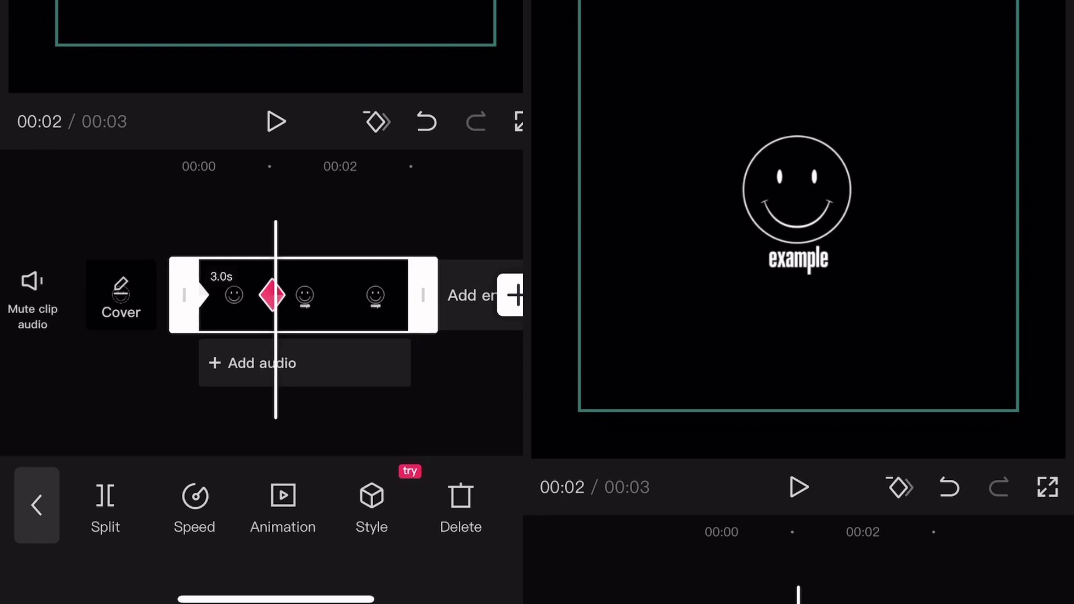
pyautogui.hscroll(1, 302, 294)
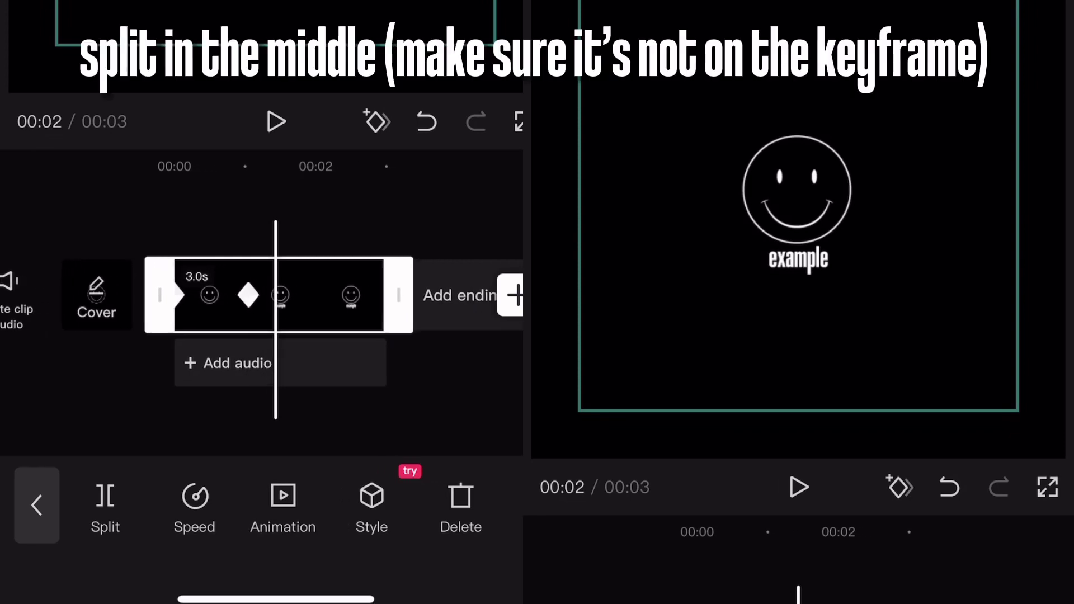
# Step: Split the smiley clip in two just past the keyframe
pyautogui.click(105, 503)
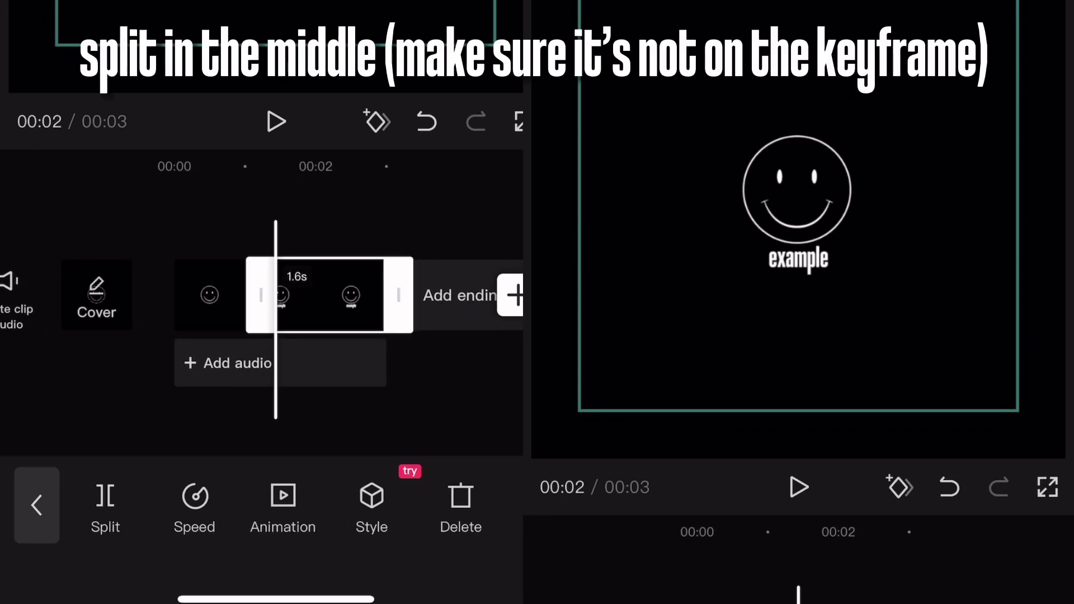
pyautogui.hscroll(2, 302, 294)
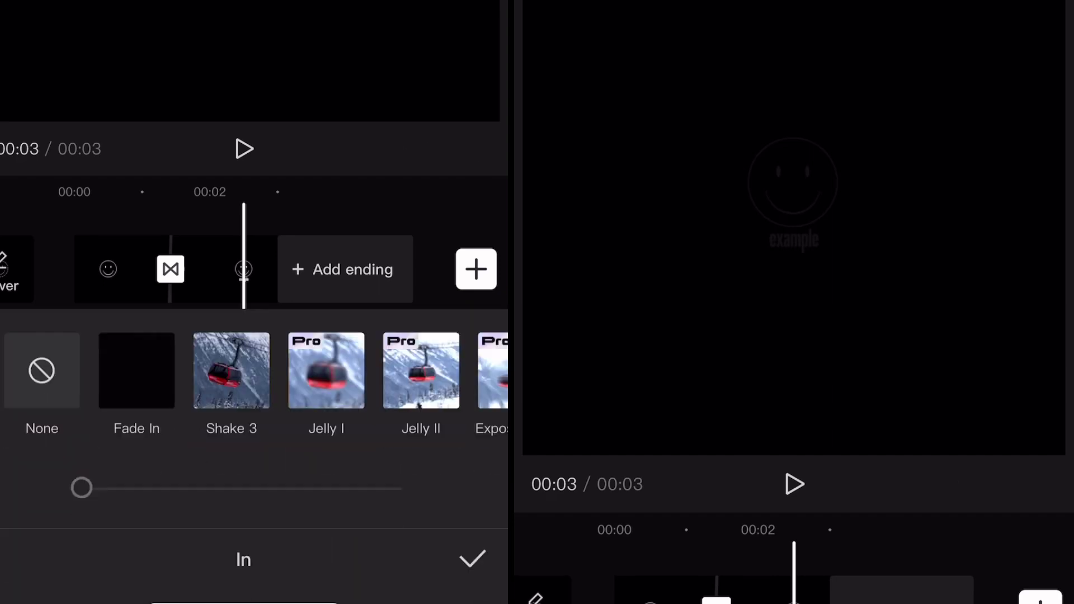
# Step: Apply a Fade In animation to the overlay at 0.5 seconds and confirm it
pyautogui.click(136, 358)
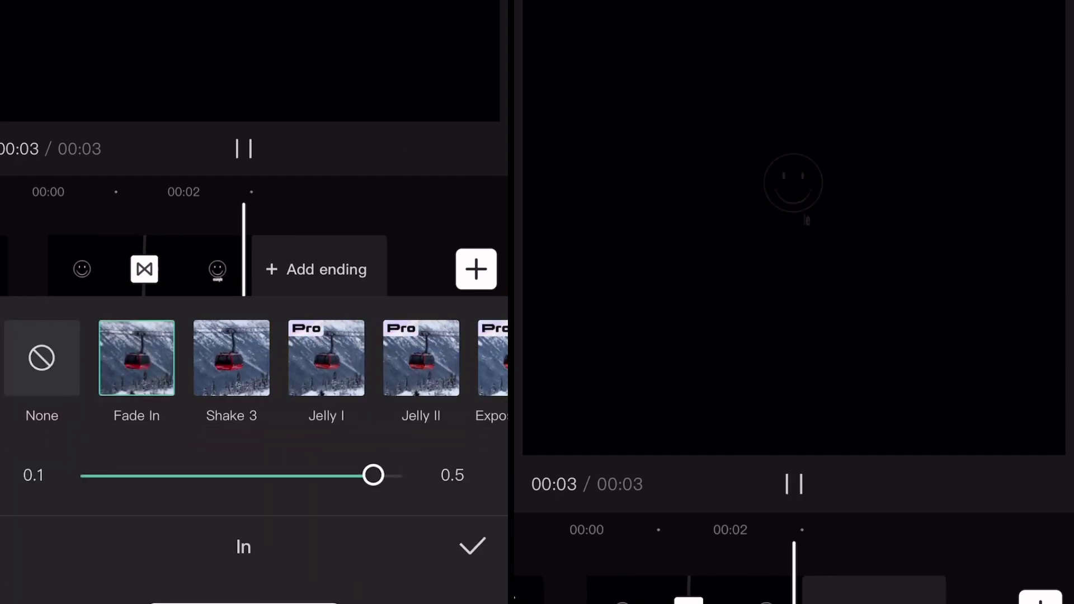
pyautogui.moveTo(374, 475); pyautogui.dragTo(403, 475)
pyautogui.click(473, 546)
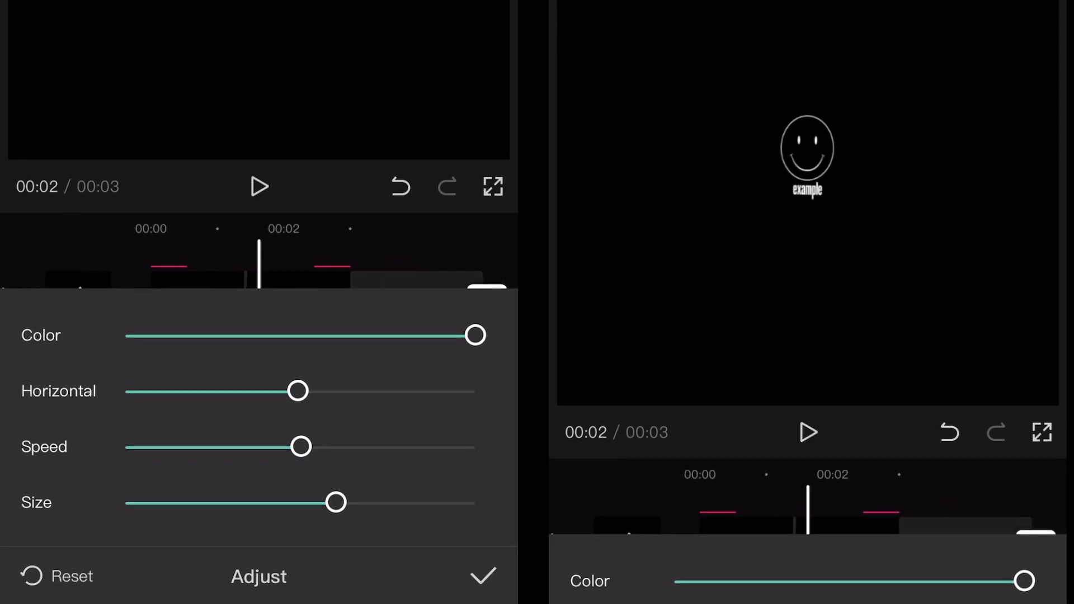
pyautogui.moveTo(301, 446); pyautogui.dragTo(298, 447)
pyautogui.scroll(-1, 258, 420)
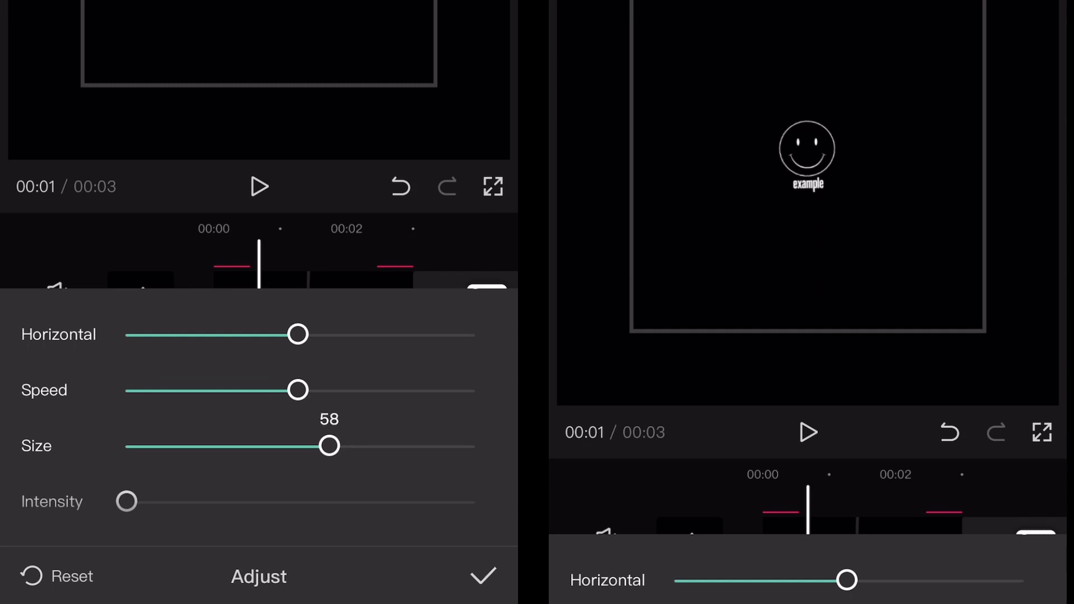
# Step: Nudge the electric border effect's Size slider slightly larger
pyautogui.moveTo(333, 446); pyautogui.dragTo(335, 446)
pyautogui.scroll(-1, 259, 420)
pyautogui.scroll(2, 259, 420)
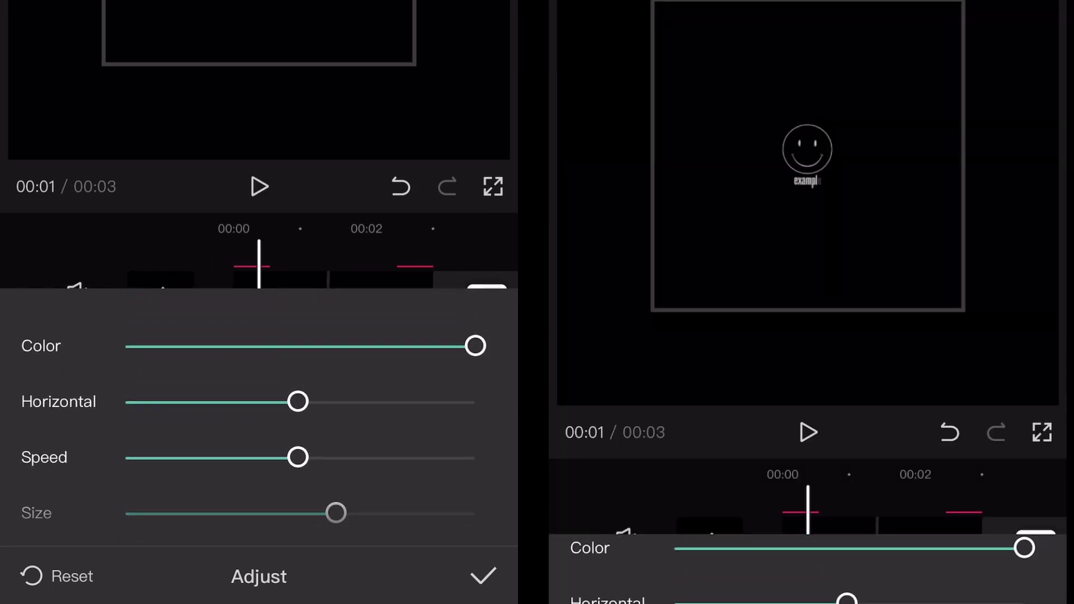
pyautogui.scroll(-2, 259, 420)
pyautogui.scroll(-1, 258, 420)
pyautogui.scroll(1, 258, 419)
pyautogui.moveTo(301, 479); pyautogui.dragTo(309, 479)
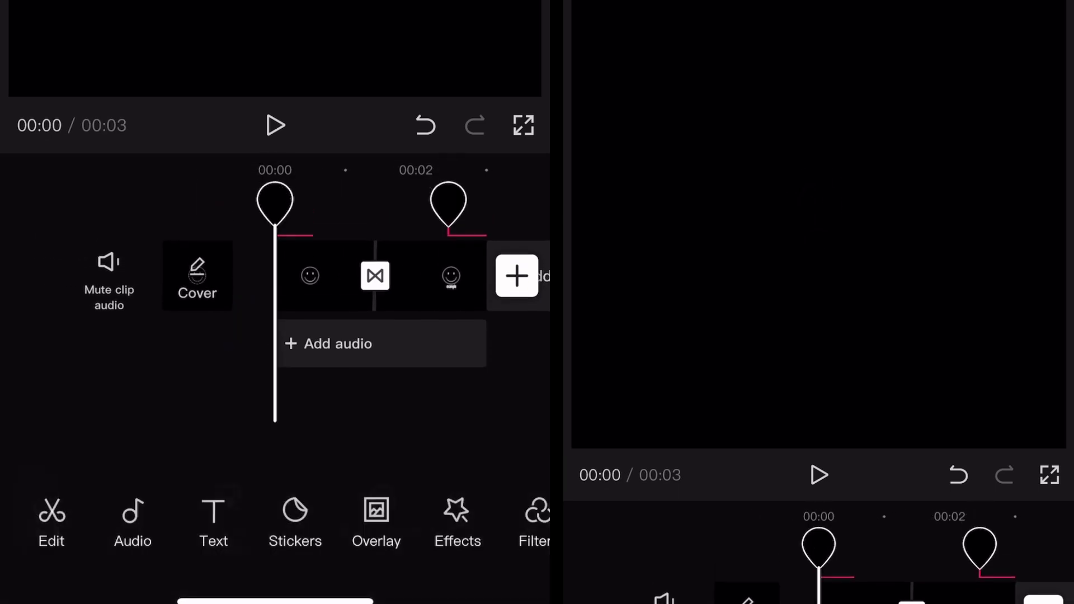
# Step: Add a new text layer containing a single dot character
pyautogui.click(214, 520)
pyautogui.click(104, 508)
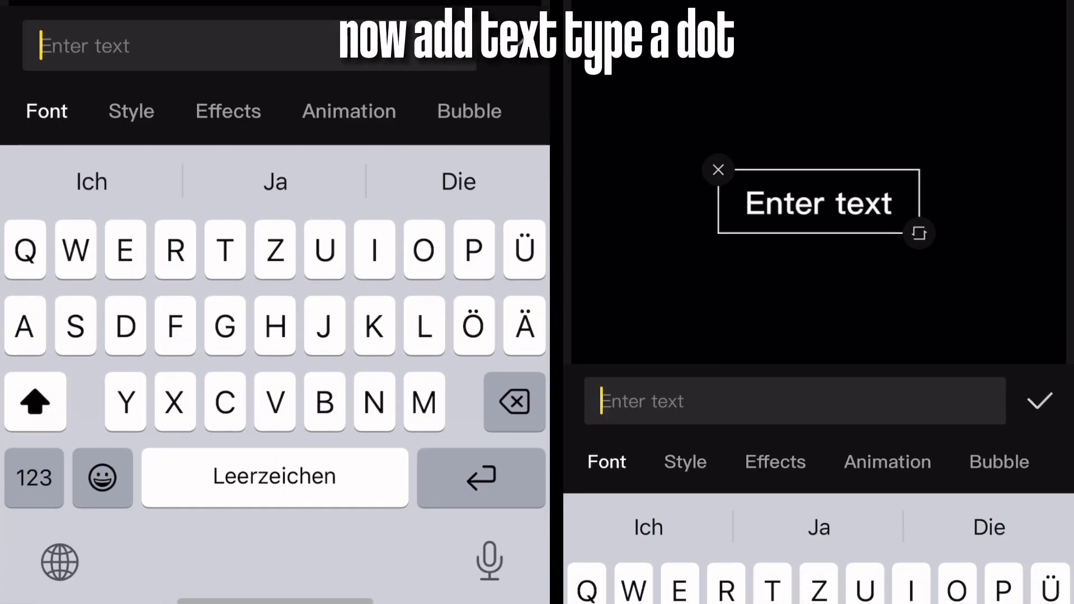
pyautogui.click(34, 479)
pyautogui.write('.')
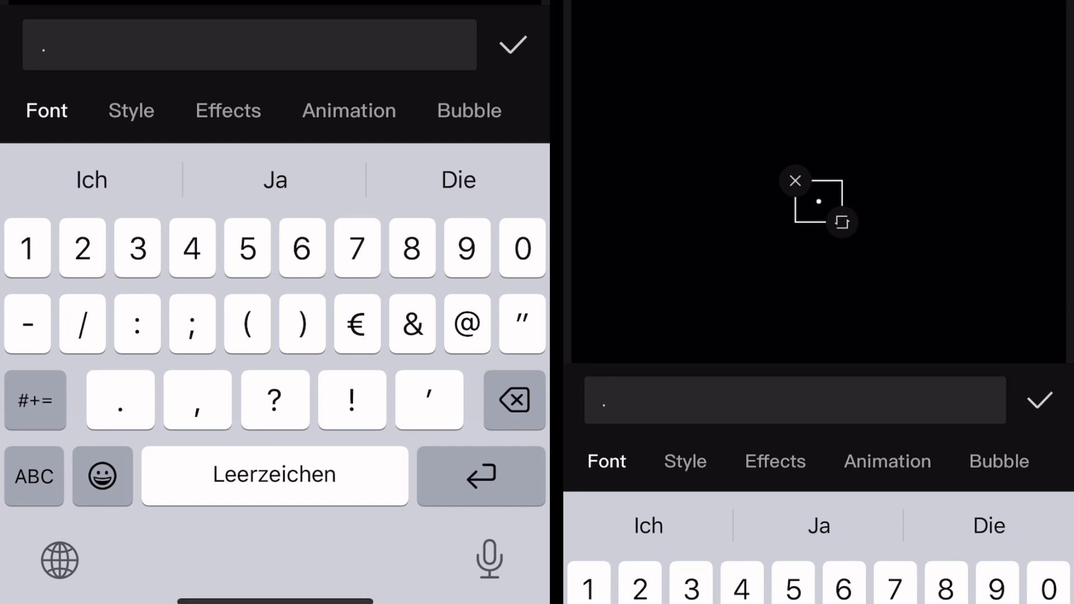
pyautogui.scroll(10, 819, 201)
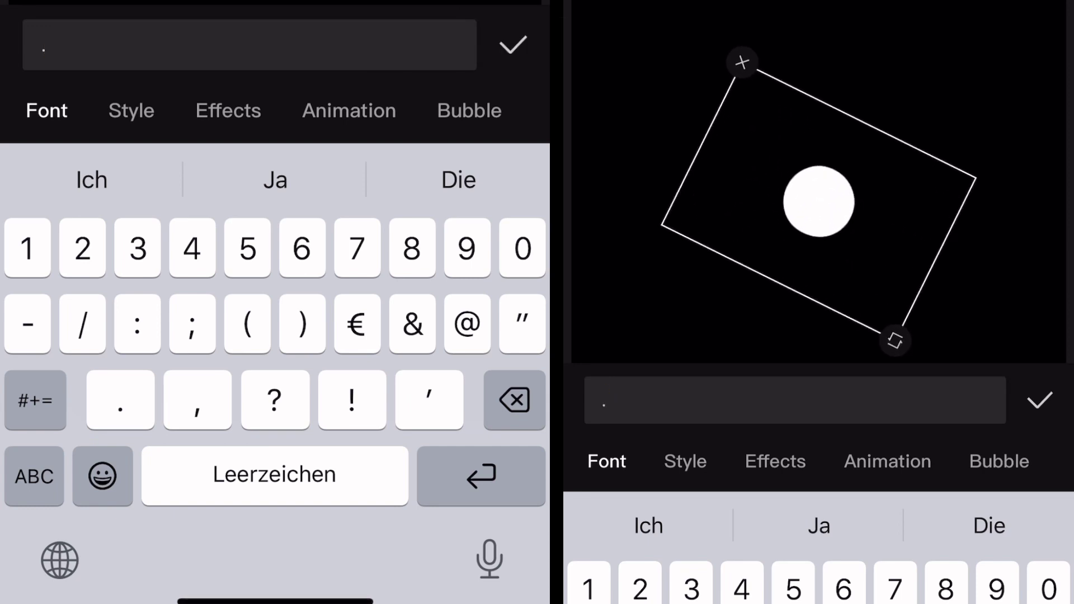
pyautogui.scroll(3, 819, 181)
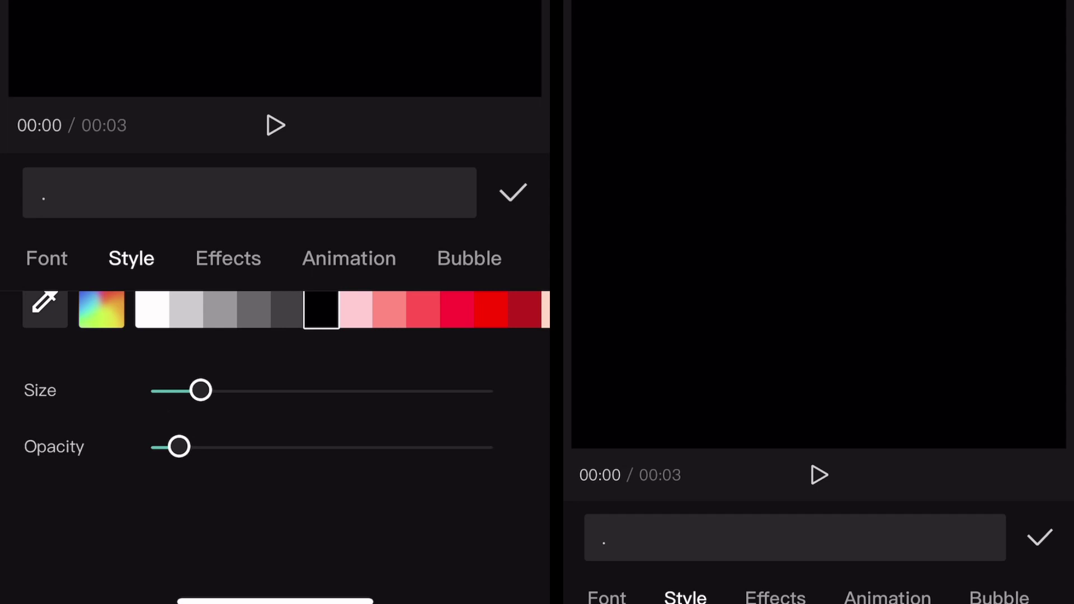
# Step: Give the dot text a Flash loop animation at 0.1 seconds and confirm
pyautogui.click(350, 258)
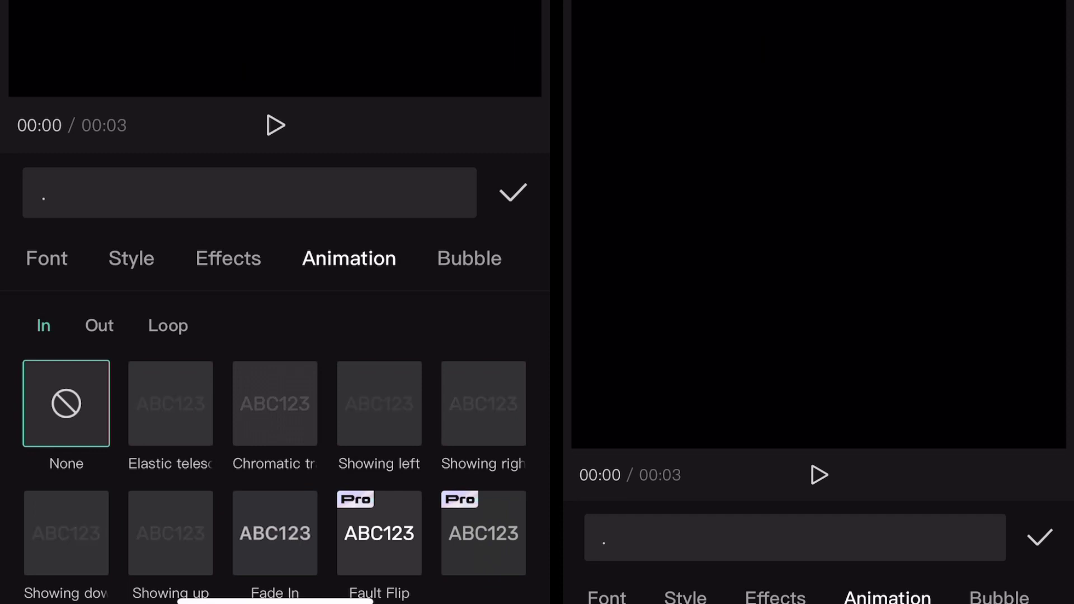
pyautogui.scroll(-1, 275, 450)
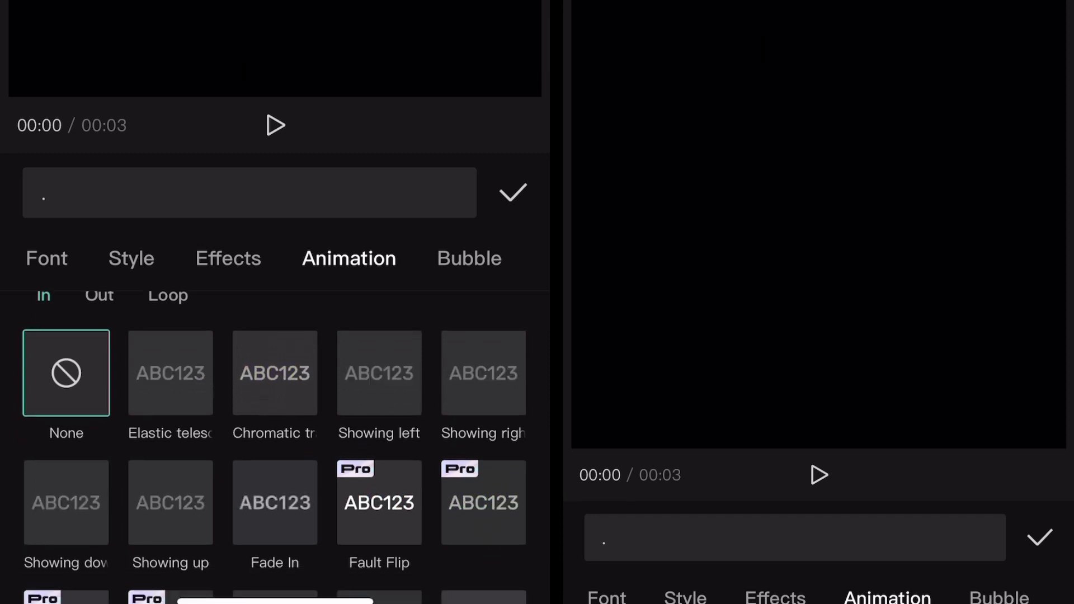
pyautogui.click(168, 325)
pyautogui.scroll(1, 275, 478)
pyautogui.scroll(-3, 274, 478)
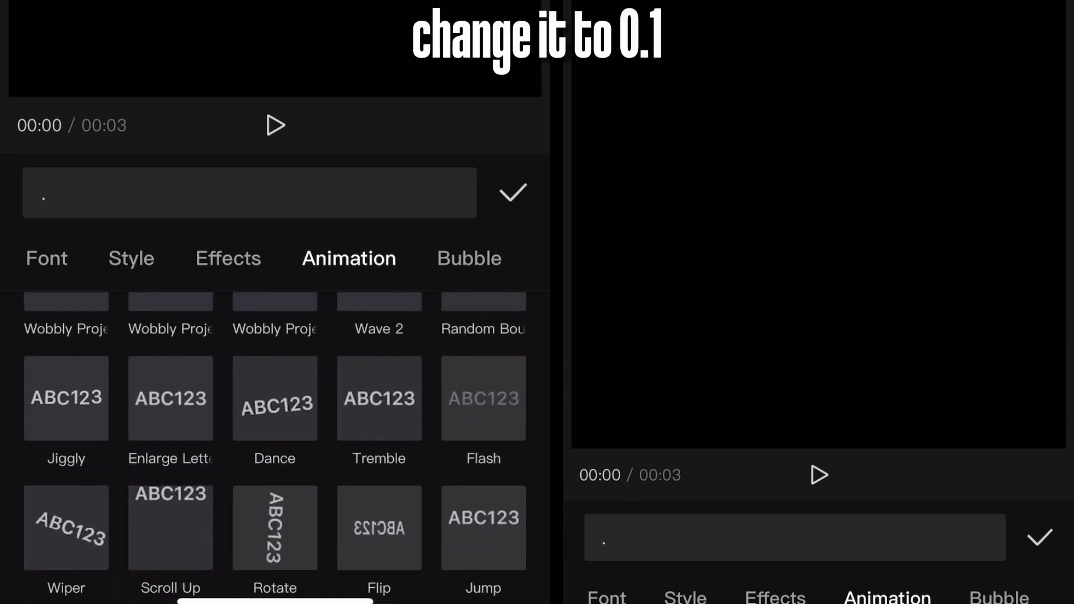
pyautogui.click(483, 391)
pyautogui.moveTo(157, 529); pyautogui.dragTo(94, 527)
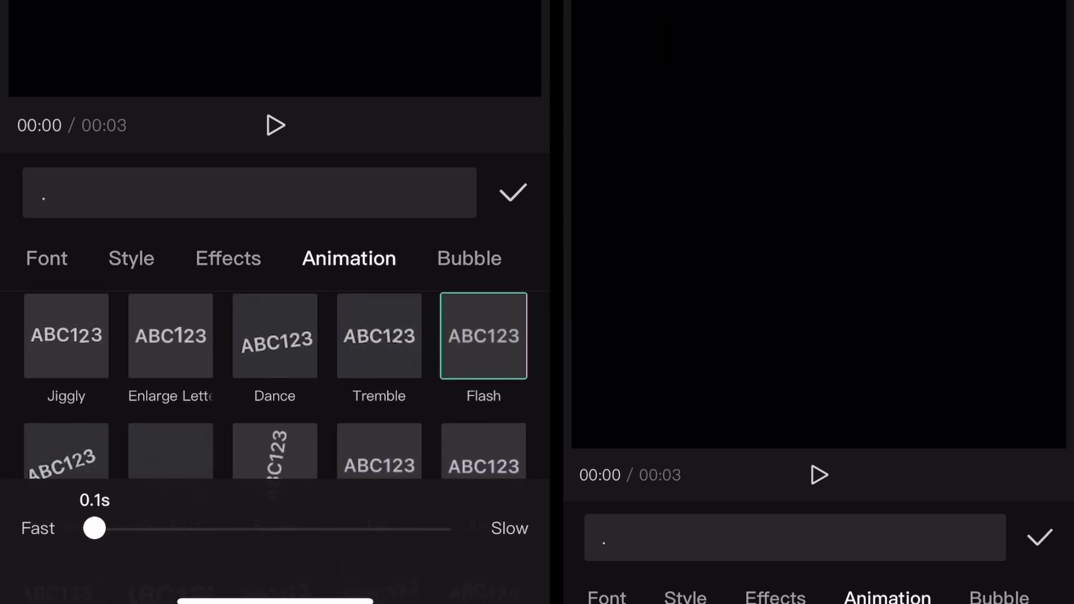
pyautogui.click(513, 192)
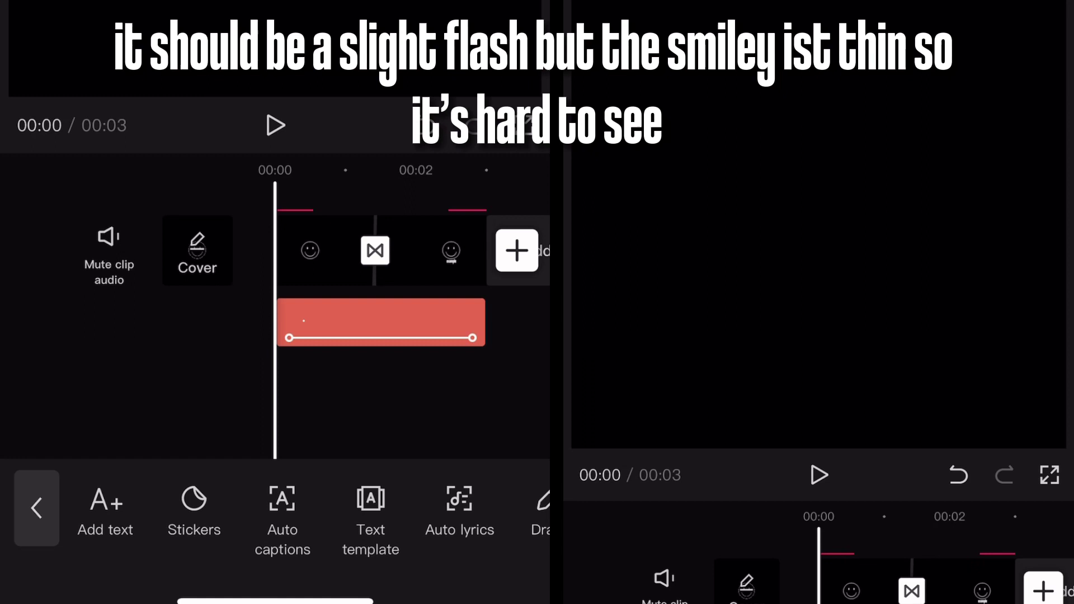
# Step: Play back the flash, return to the start and select the first smiley clip
pyautogui.press('space')
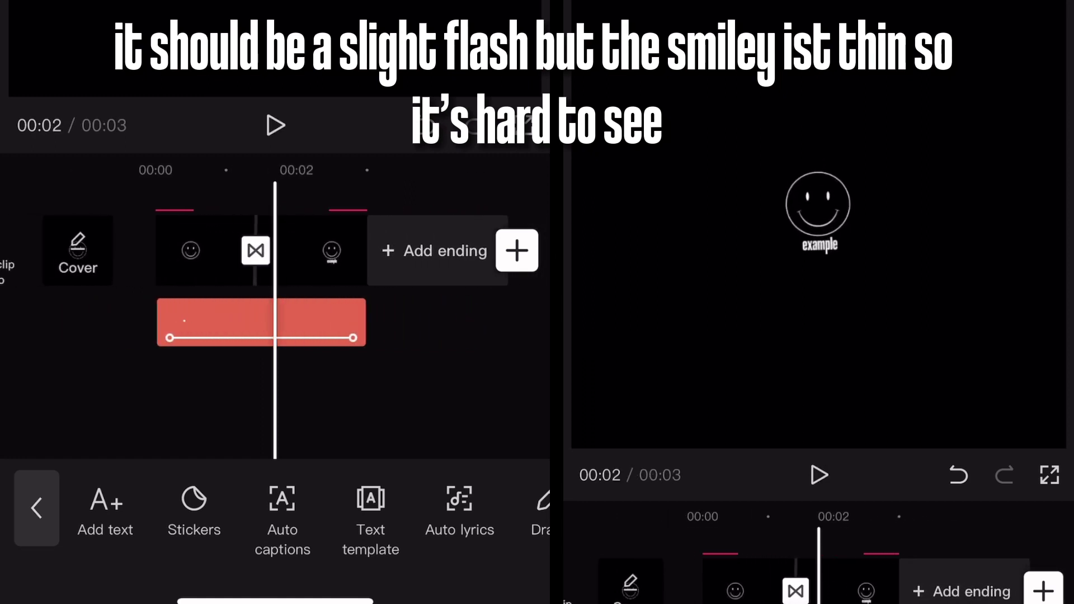
pyautogui.click(252, 321)
pyautogui.moveTo(252, 395)
pyautogui.mouseDown()
pyautogui.moveTo(395, 395)
pyautogui.moveTo(335, 394)
pyautogui.mouseUp()
pyautogui.click(323, 251)
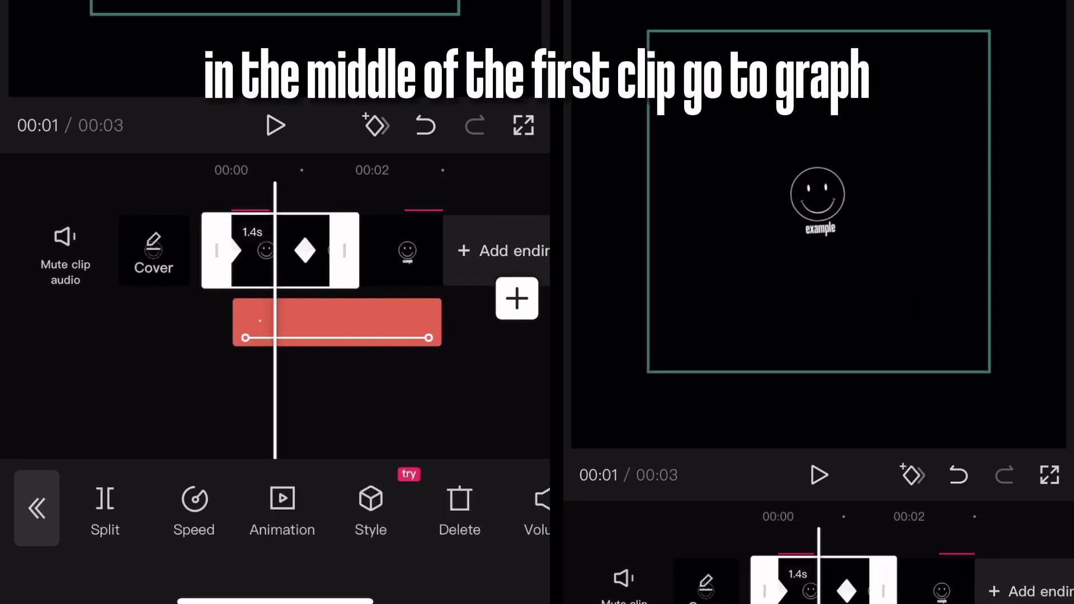
# Step: Set the first smiley clip's motion graph to Ease Out 1
pyautogui.moveTo(463, 508); pyautogui.dragTo(126, 507)
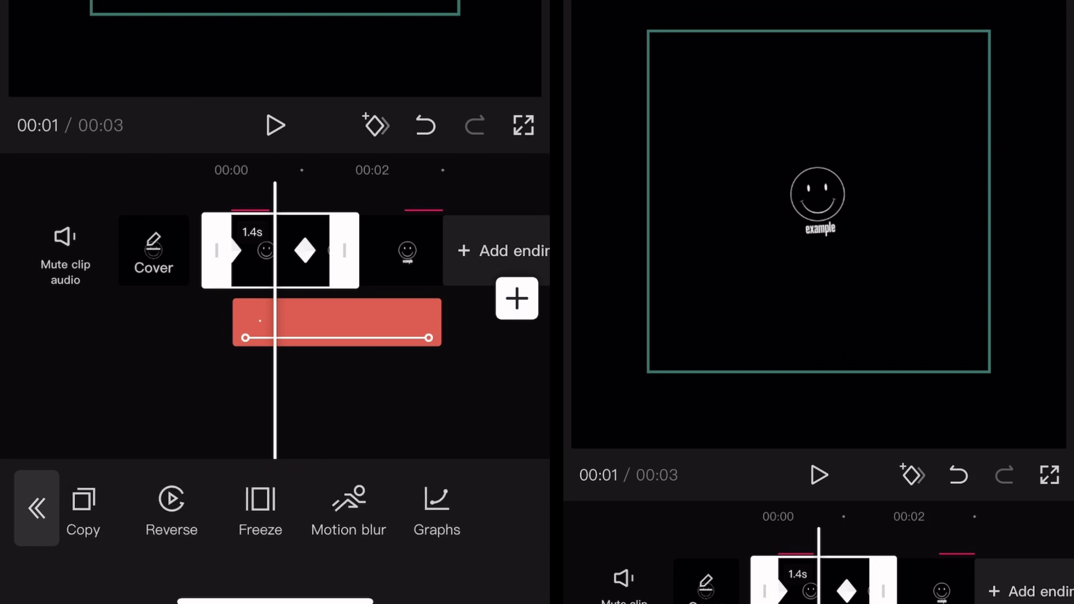
pyautogui.click(502, 508)
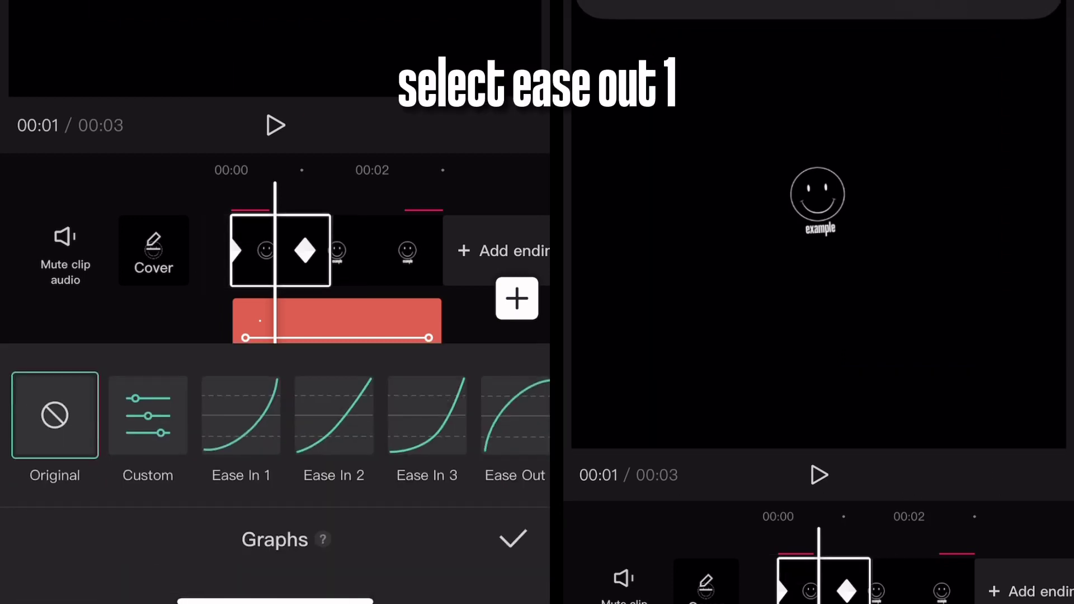
pyautogui.moveTo(420, 415); pyautogui.dragTo(293, 416)
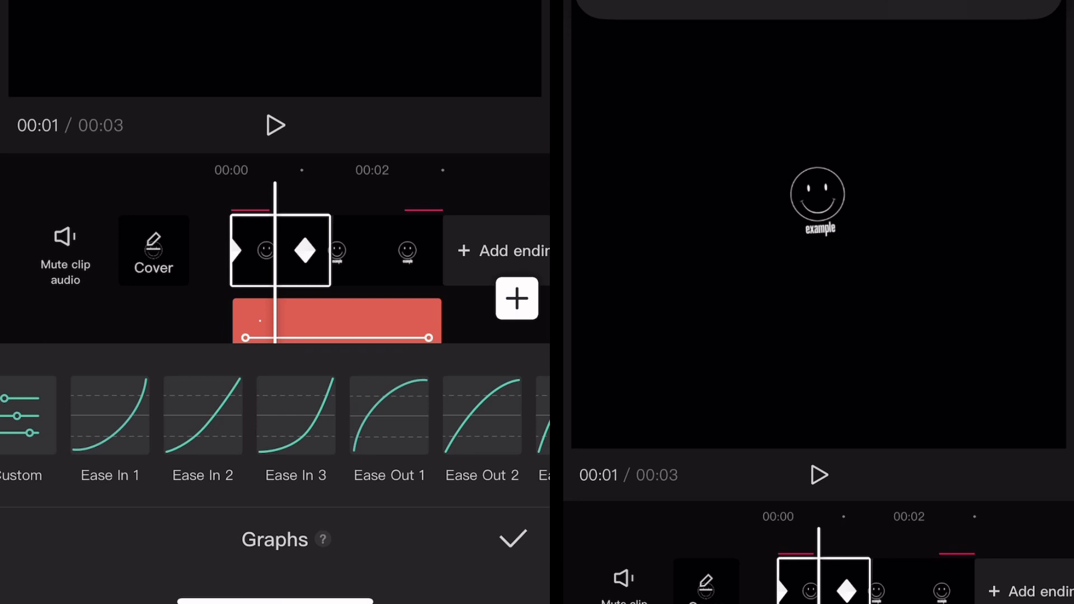
pyautogui.click(389, 415)
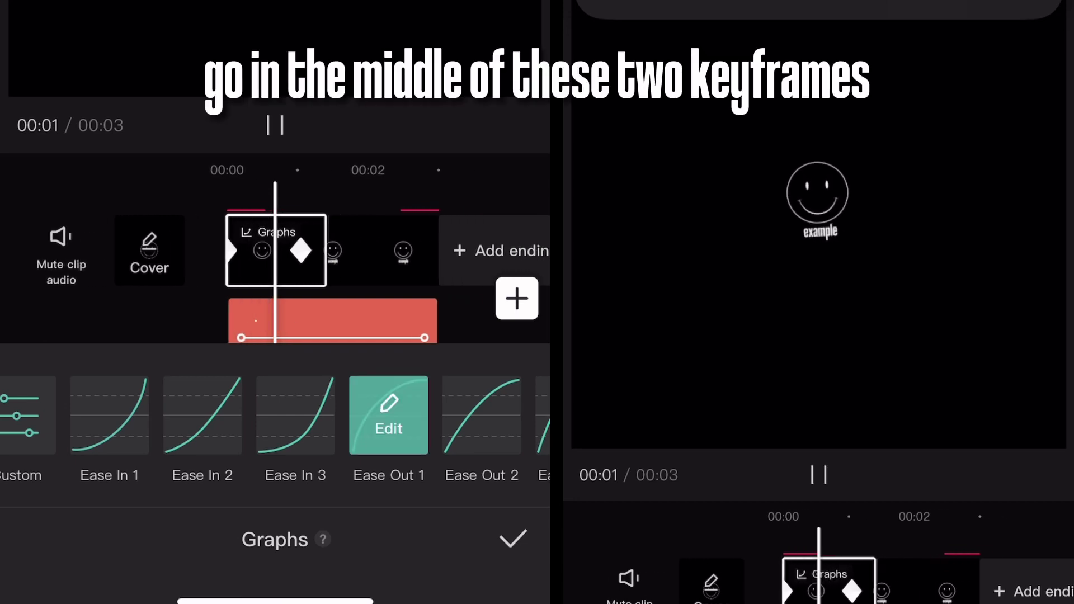
pyautogui.click(513, 539)
# Step: Set the second smiley clip's motion graph to Ease In 1
pyautogui.moveTo(377, 252); pyautogui.dragTo(298, 252)
pyautogui.click(461, 394)
pyautogui.click(353, 251)
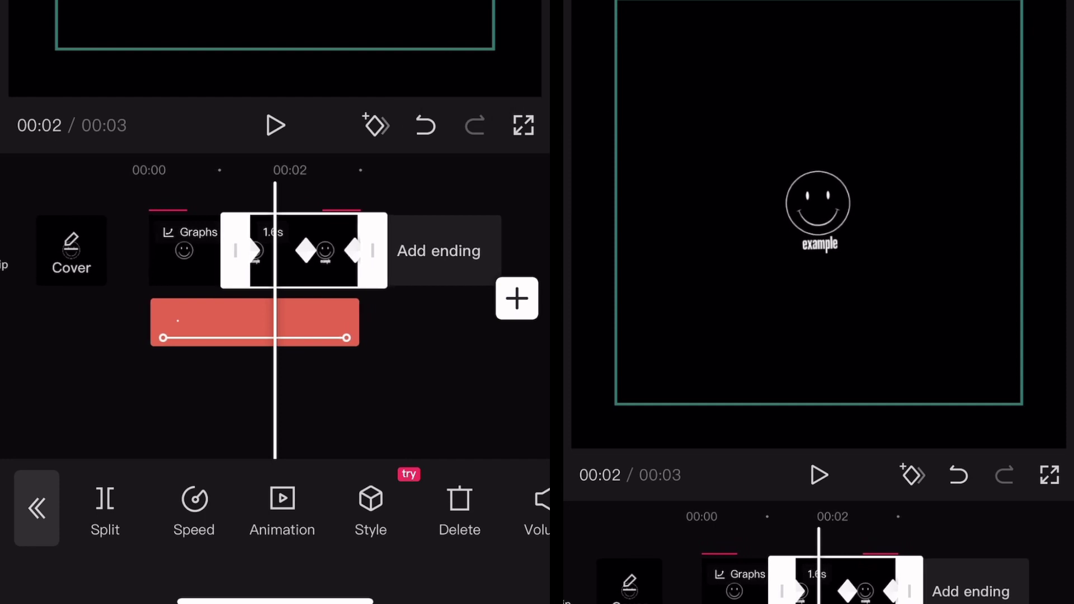
pyautogui.hscroll(2, 277, 513)
pyautogui.hscroll(5, 278, 512)
pyautogui.hscroll(5, 277, 512)
pyautogui.hscroll(3, 278, 512)
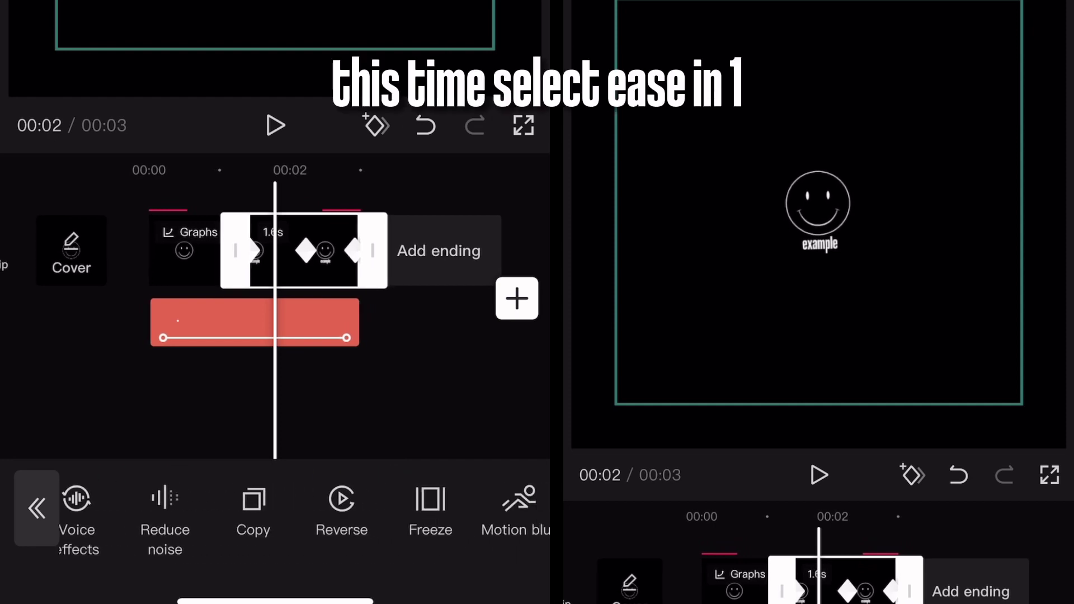
pyautogui.hscroll(3, 277, 512)
pyautogui.click(498, 508)
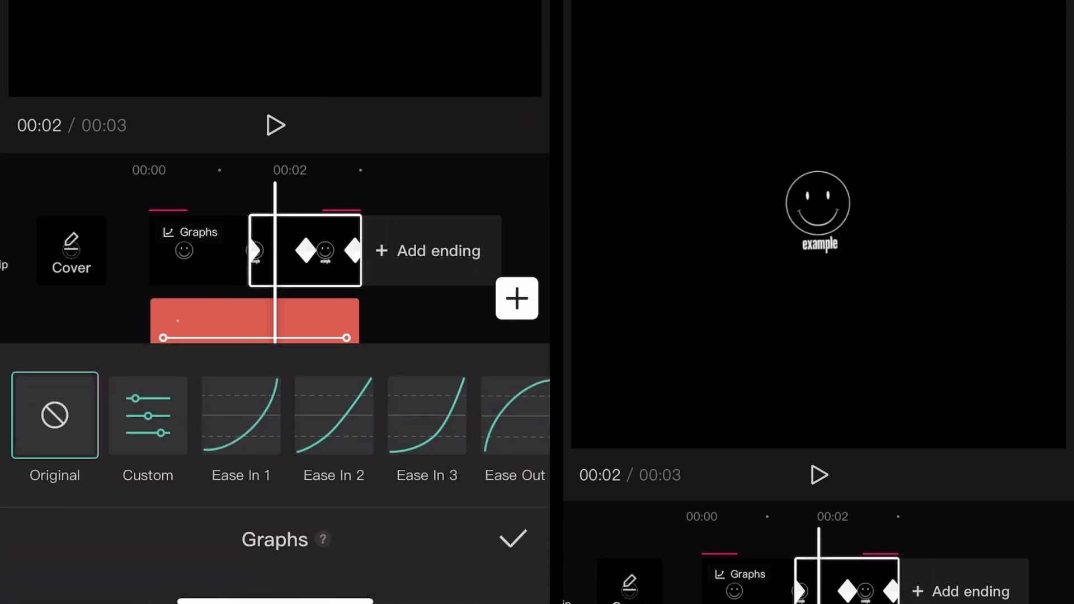
pyautogui.click(241, 416)
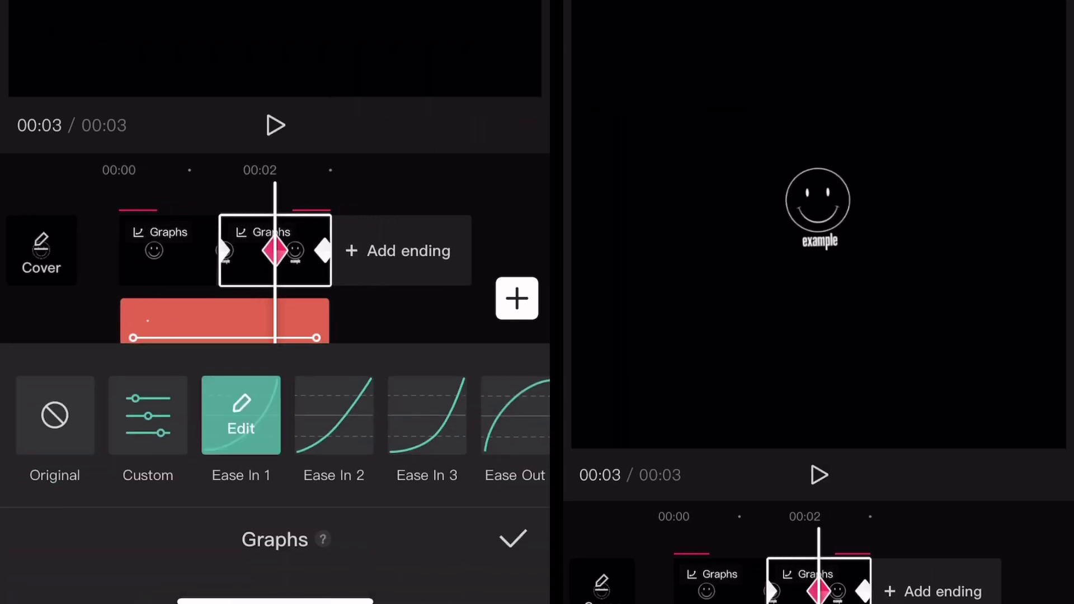
pyautogui.click(512, 540)
pyautogui.hscroll(-2, 277, 252)
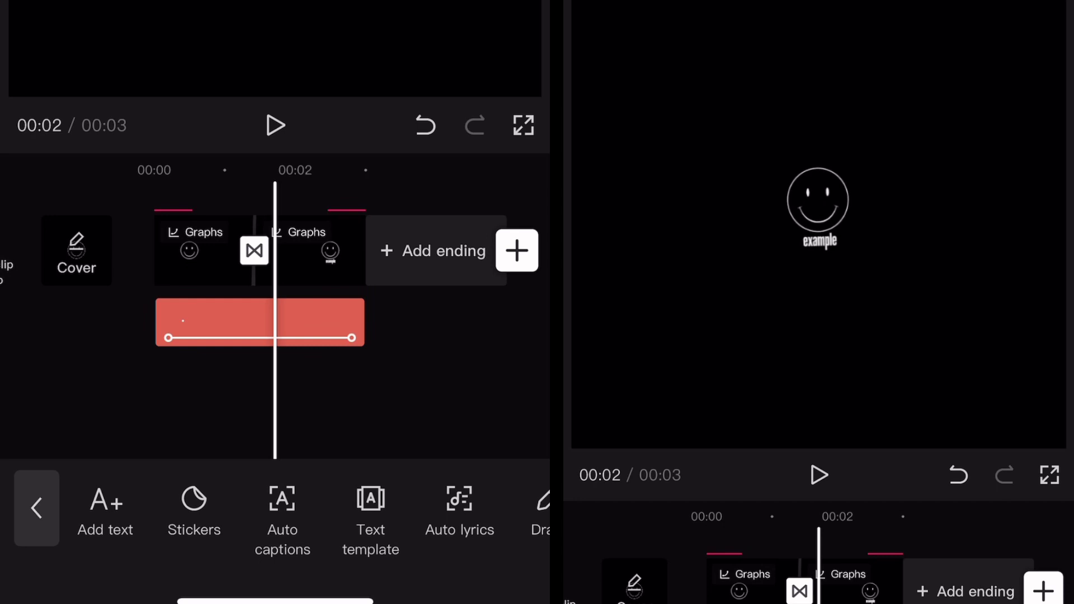
# Step: Export the finished intro video from CapCut
pyautogui.click(503, 13)
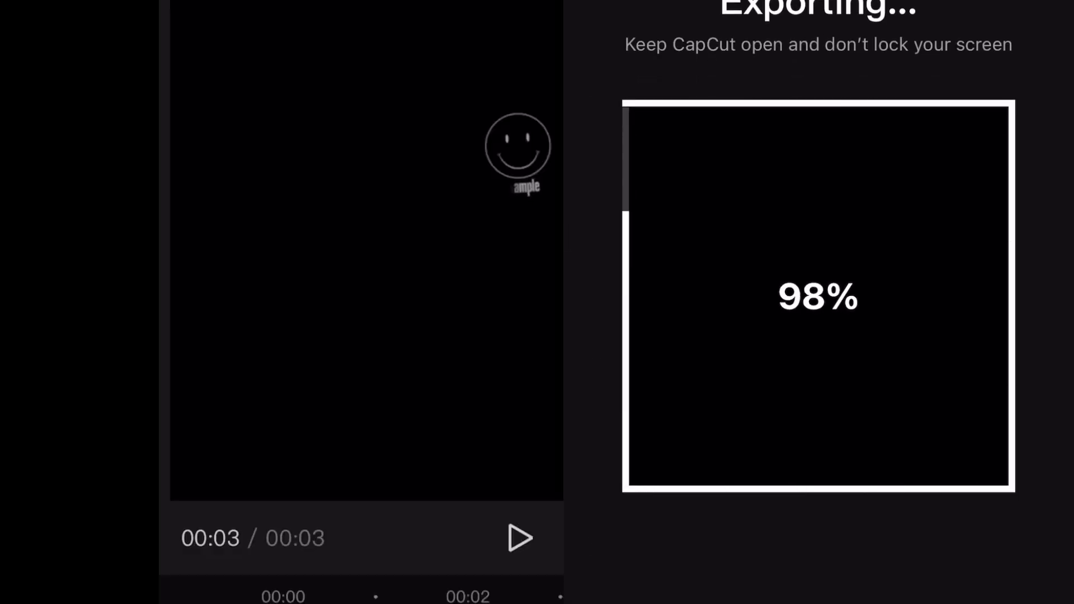